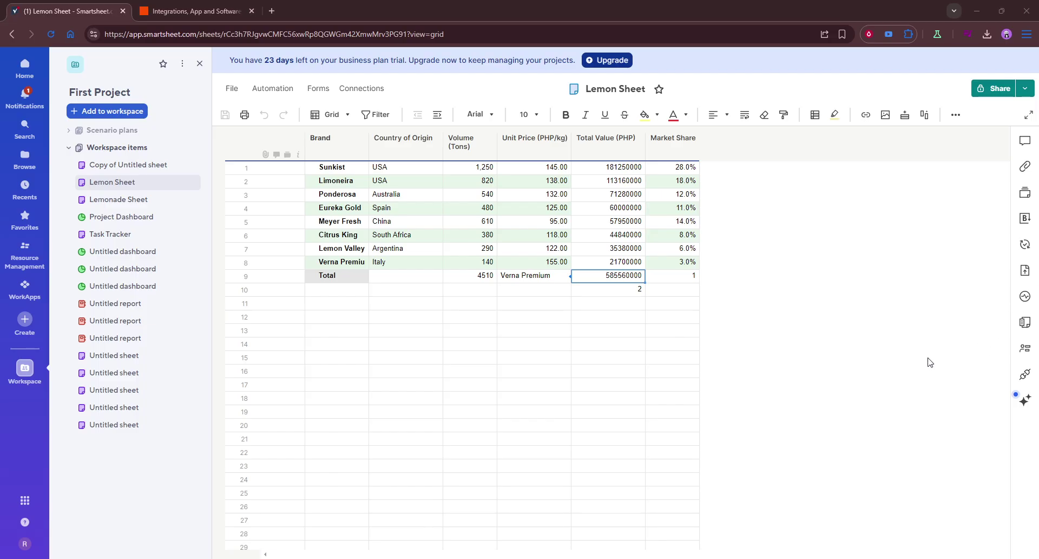
Switch to Zapier's app directory, search for "smartsheet" and open the Smartsheet integrations page
left_click(731, 318)
left_click(189, 11)
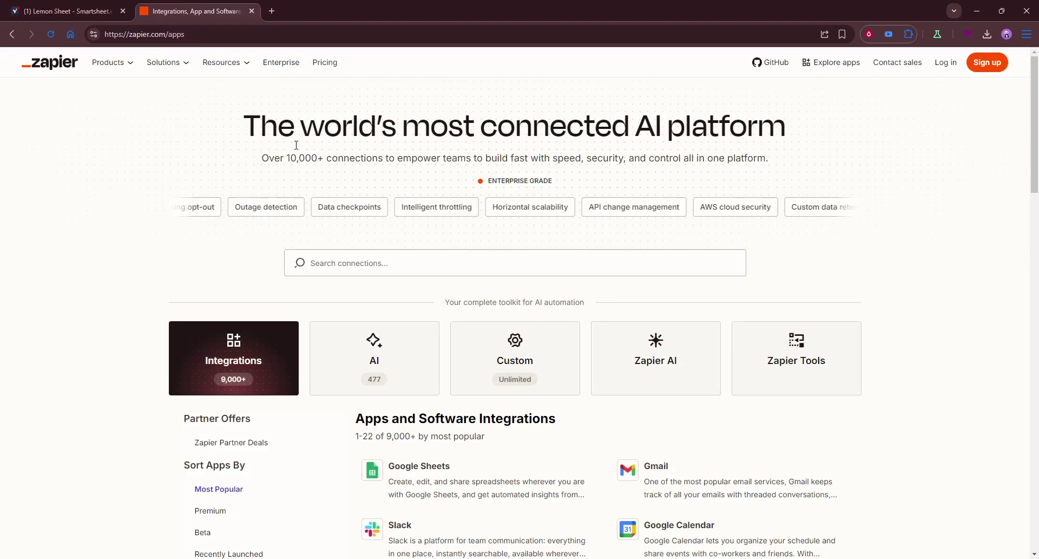
left_click(353, 257)
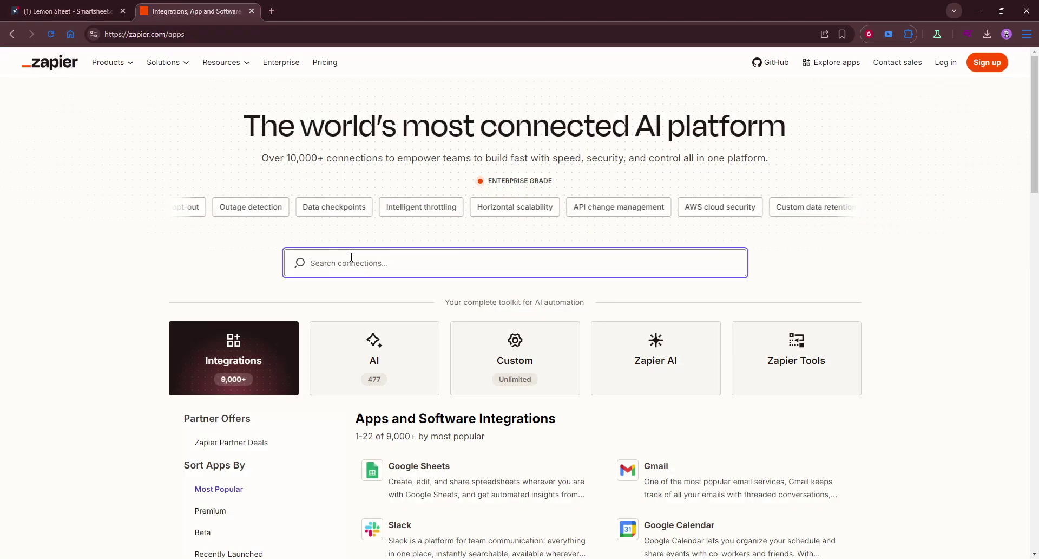
type("s")
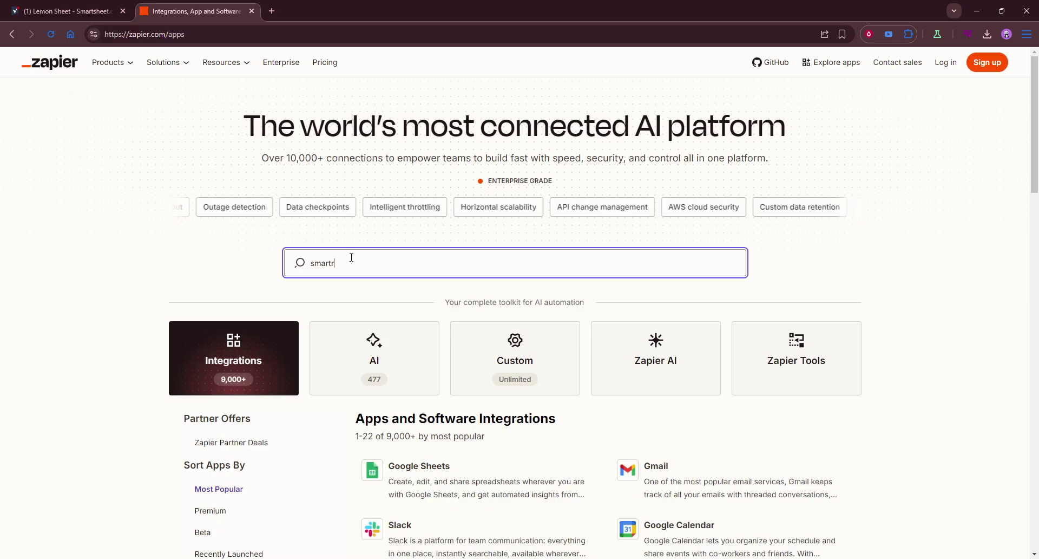
type("martr")
key("BackSpace")
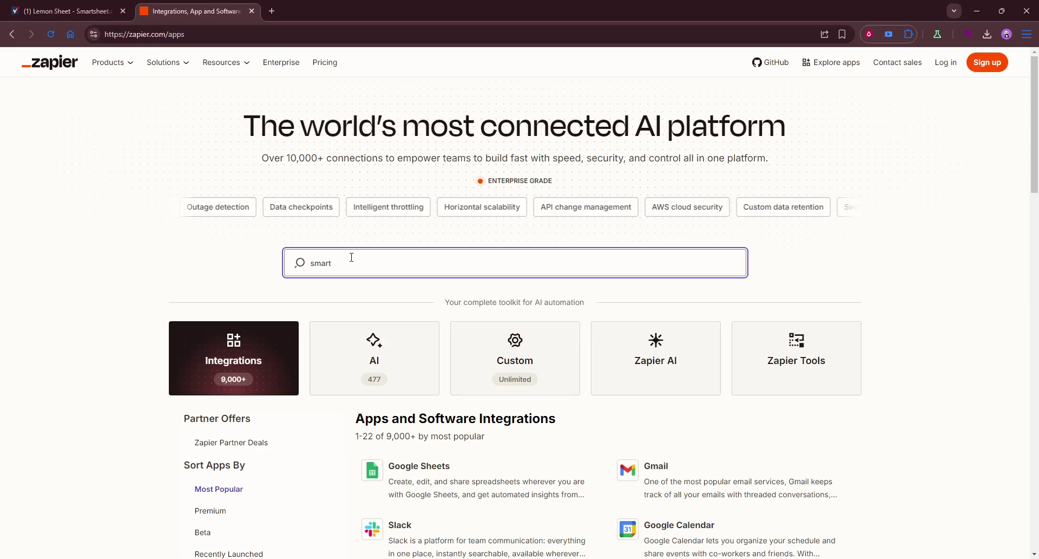
type("sheet")
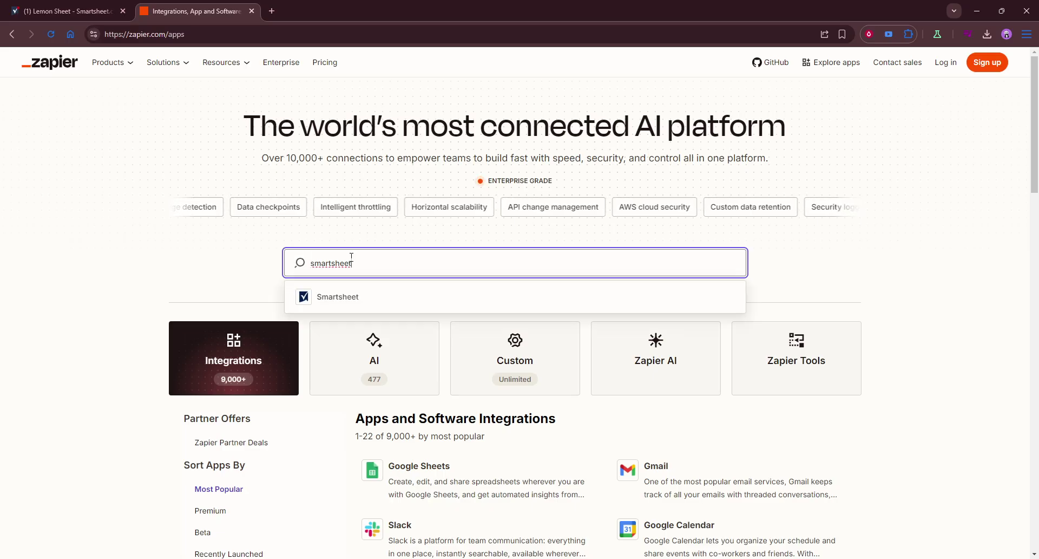
left_click(340, 304)
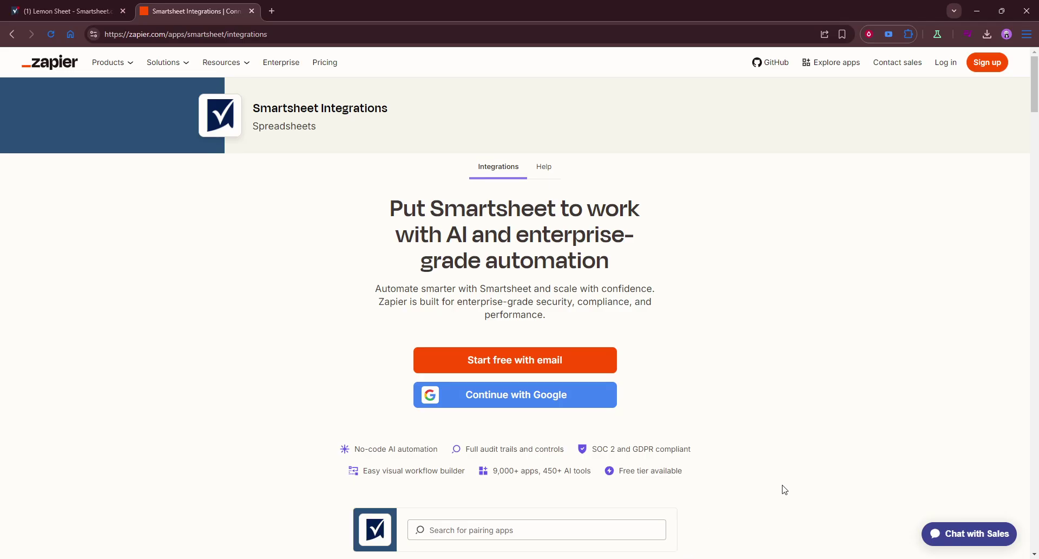
Search the pairing apps for "monday" and pair Smartsheet with monday.com
scroll(477, 401, "down", 2)
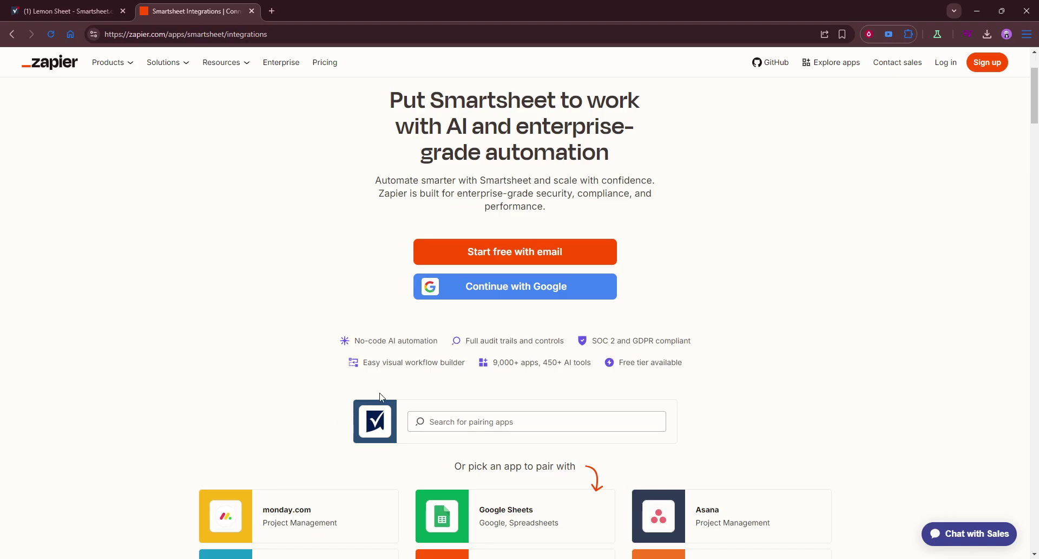
scroll(396, 412, "up", 2)
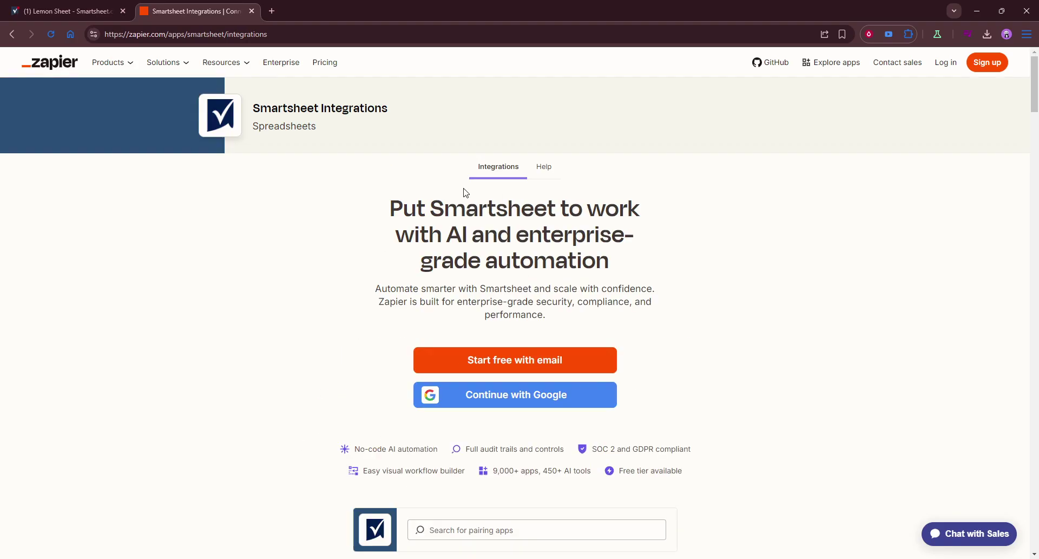
left_click_drag(369, 211, 713, 266)
left_click(677, 281)
scroll(672, 465, "down", 4)
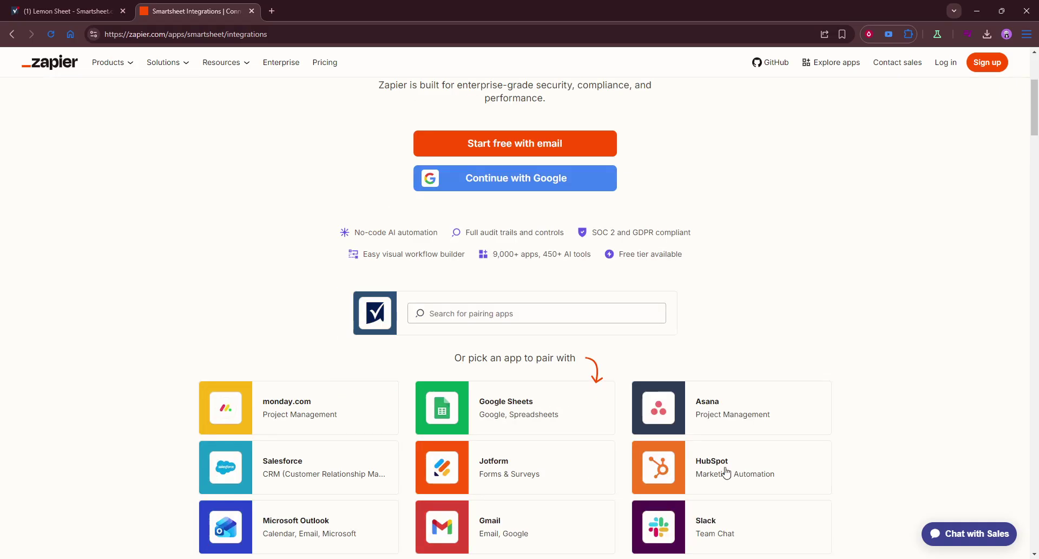
left_click(536, 316)
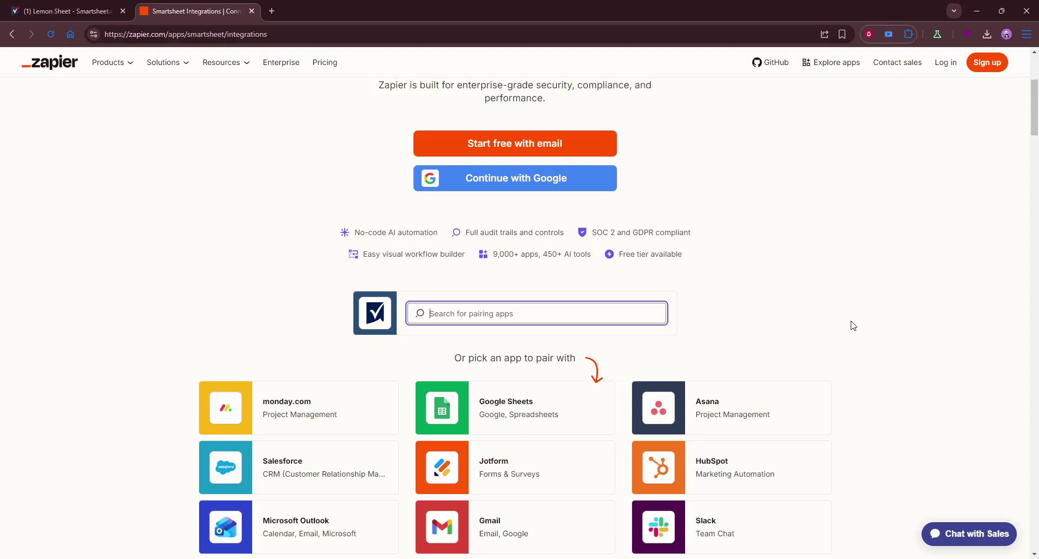
scroll(748, 297, "up", 1)
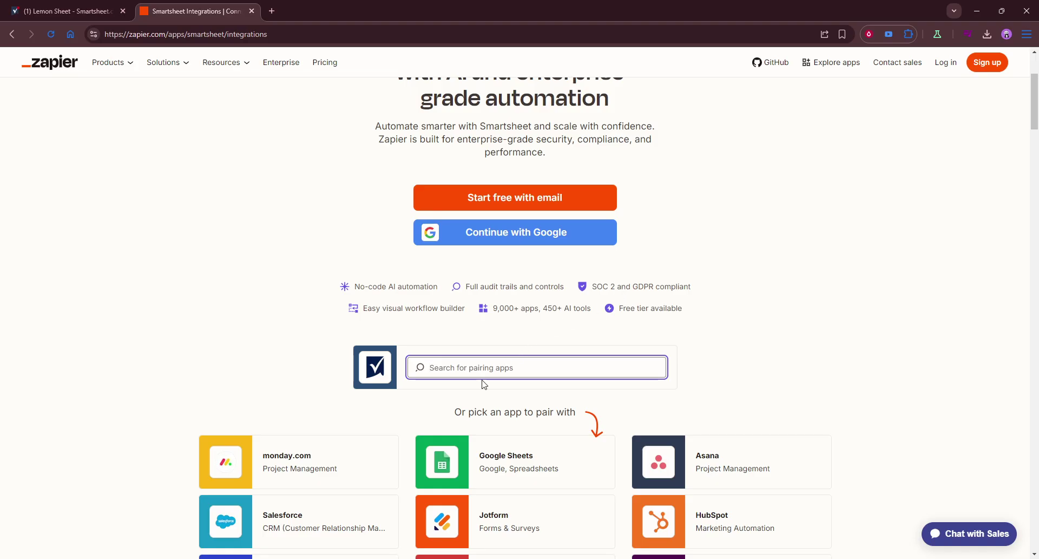
type("monday")
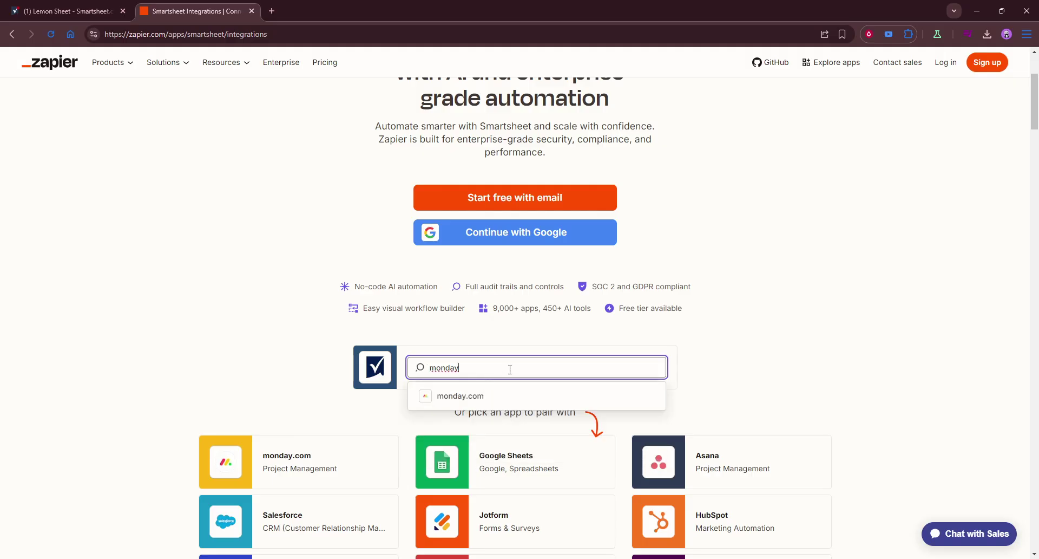
left_click(486, 396)
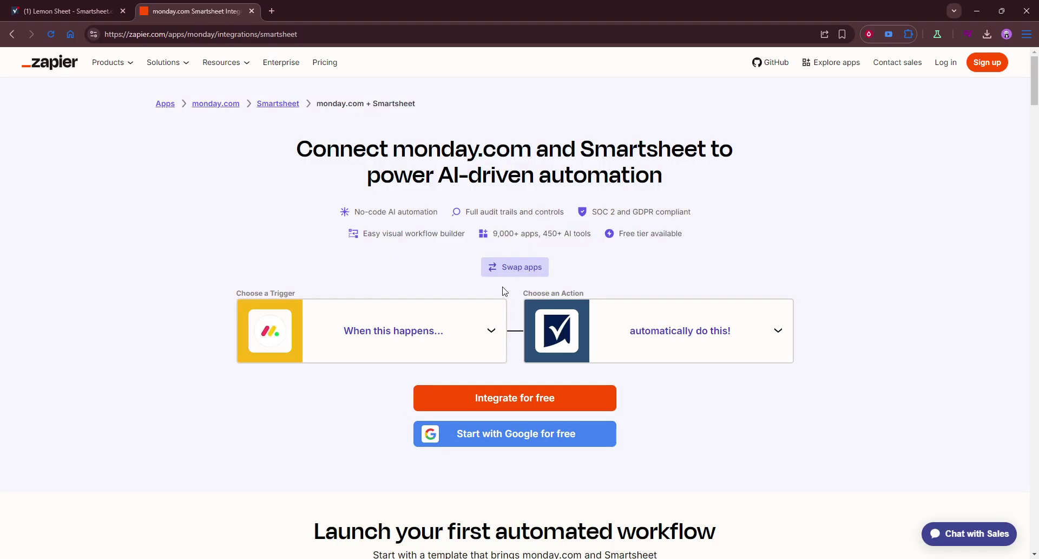
Swap the two apps so Smartsheet is the trigger, and choose Get Reports as its trigger event
left_click(521, 277)
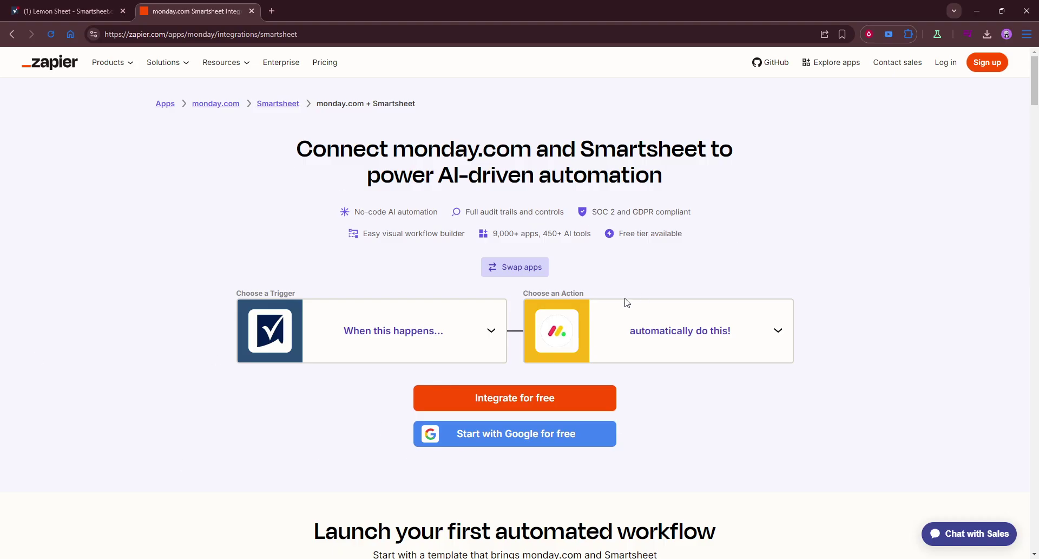
left_click(419, 313)
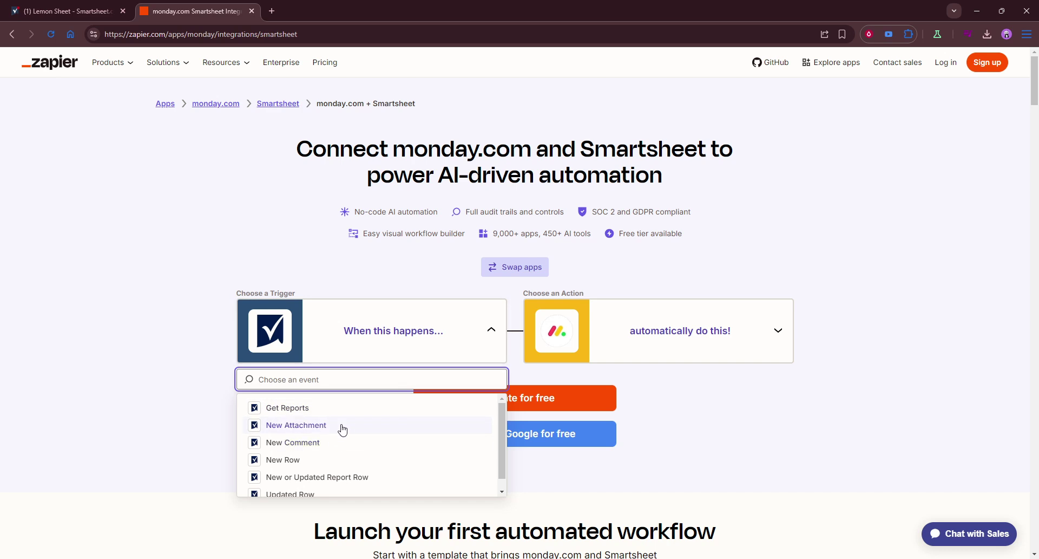
scroll(353, 421, "down", 1)
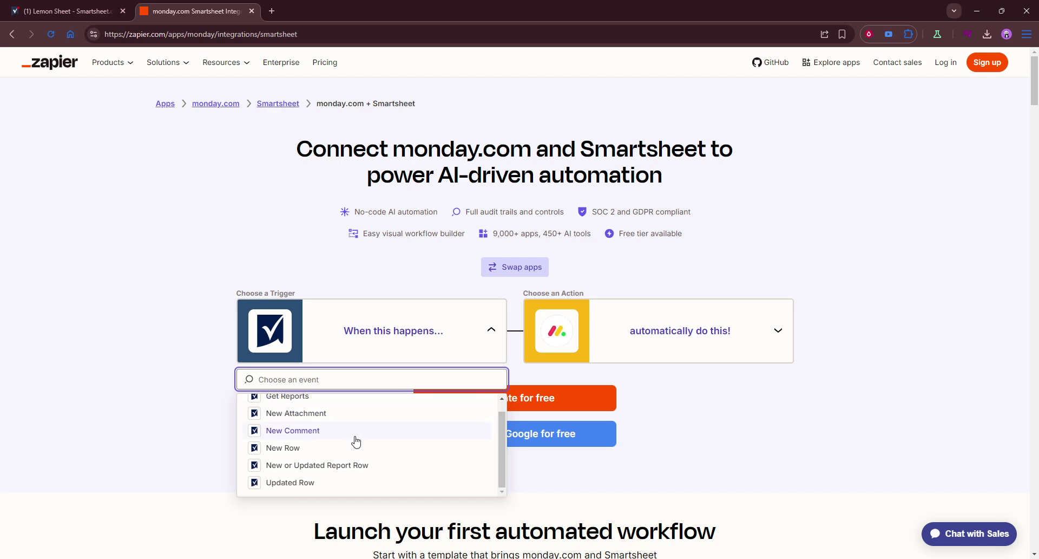
scroll(353, 441, "down", 1)
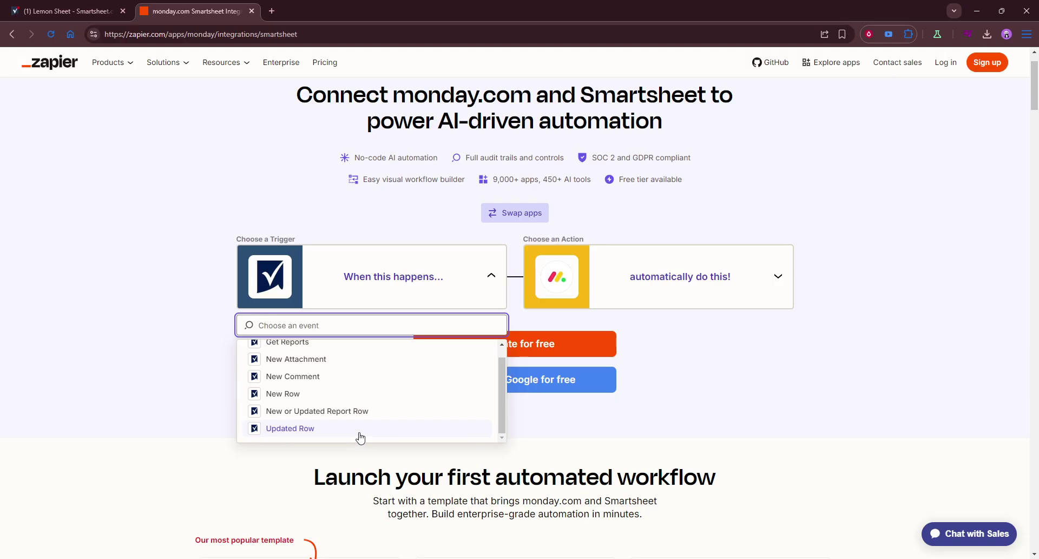
scroll(358, 433, "up", 1)
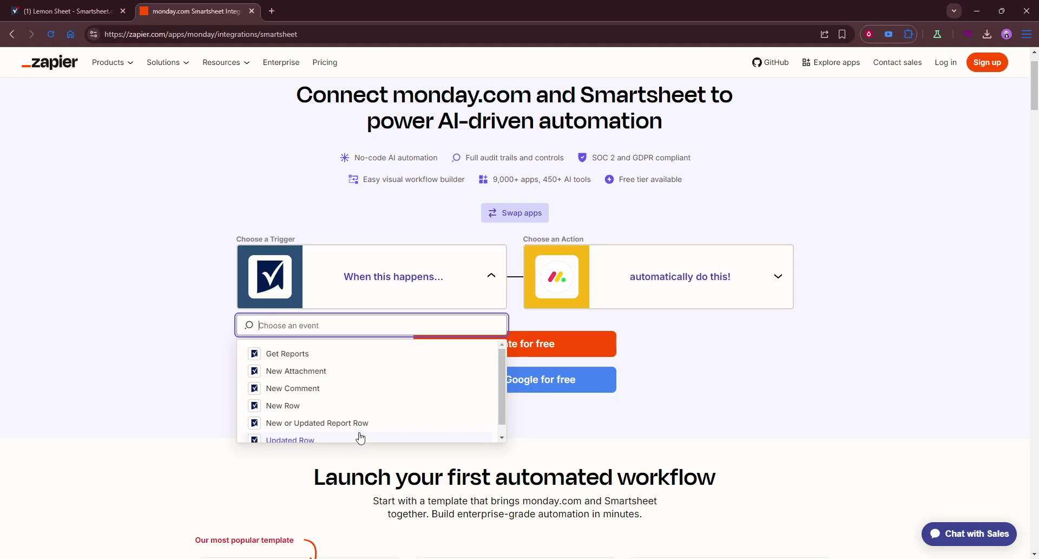
left_click(315, 357)
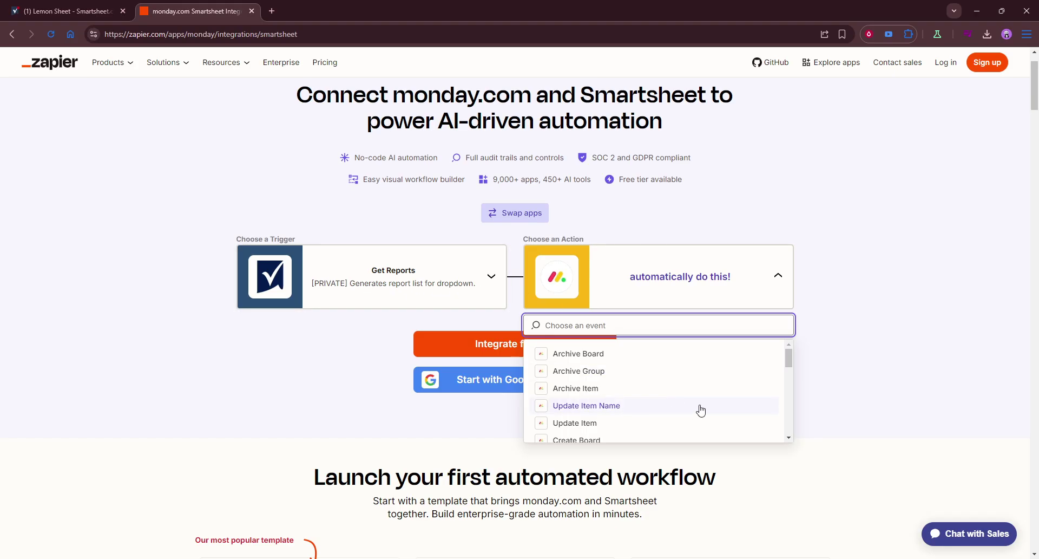
Choose Create Board as the monday.com action event
scroll(705, 400, "up", 1)
scroll(655, 451, "down", 1)
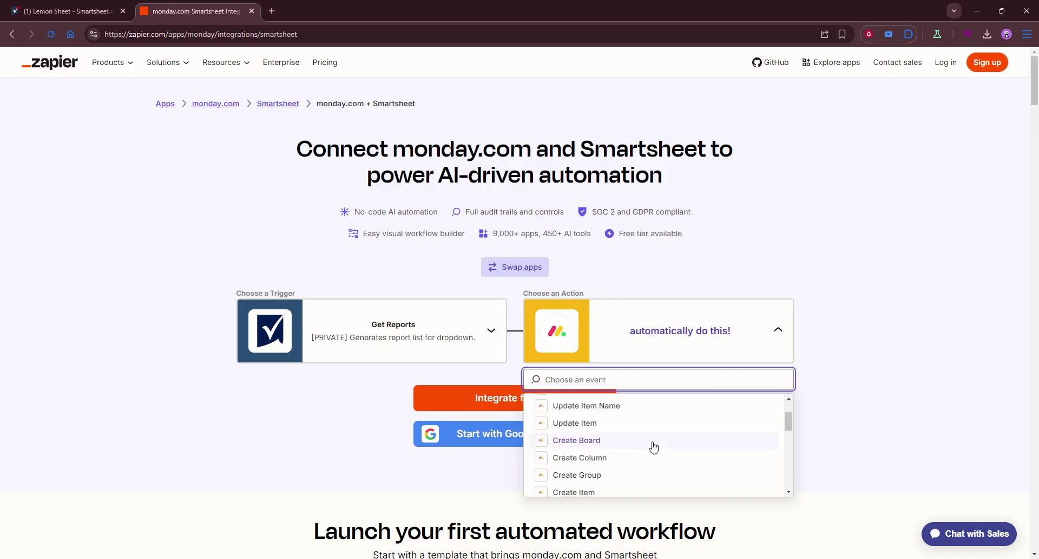
left_click(655, 447)
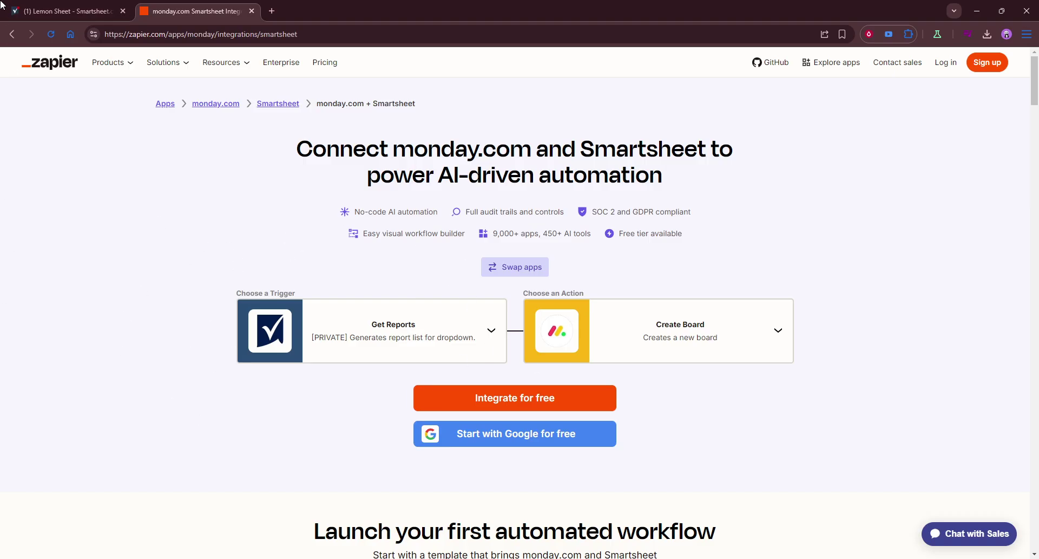
Switch to Smartsheet, open the first Untitled report in the First Project workspace and look through its rows
left_click(47, 9)
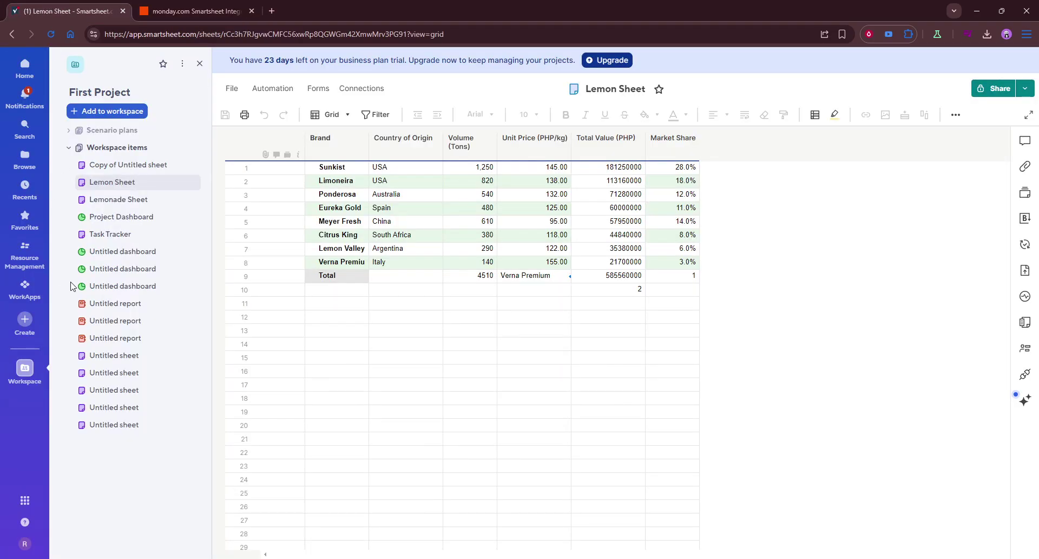
left_click(130, 307)
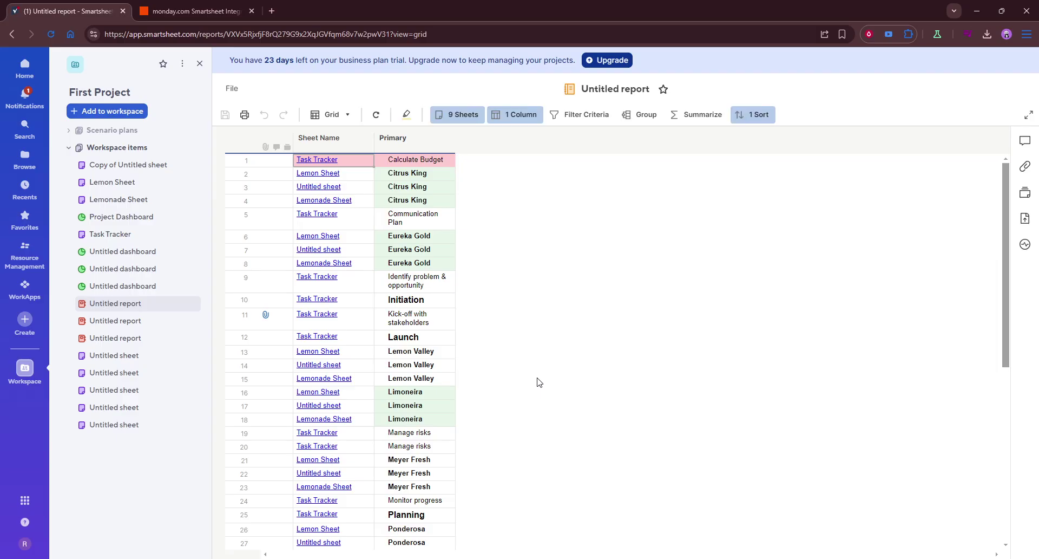
scroll(539, 383, "down", 1)
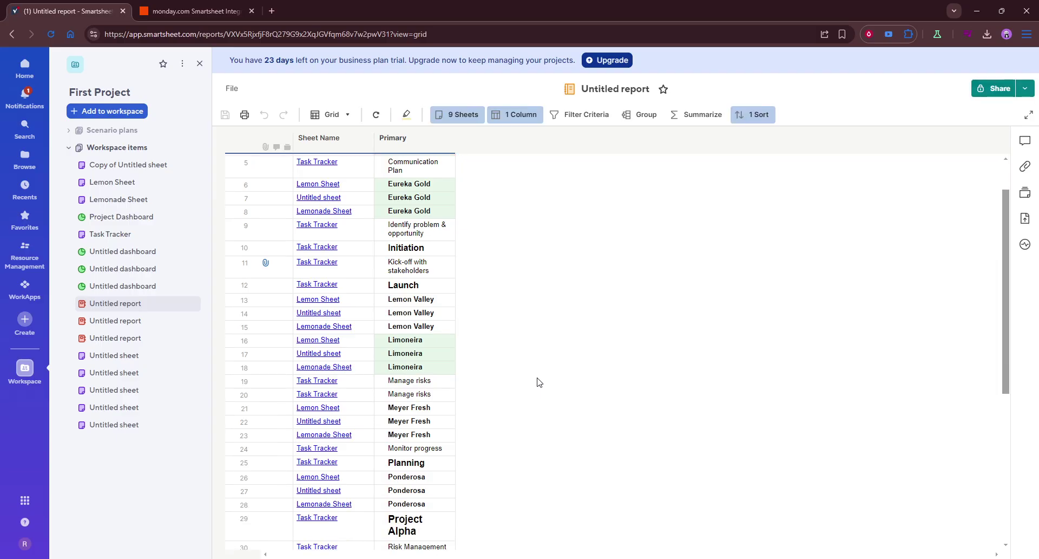
scroll(539, 383, "up", 1)
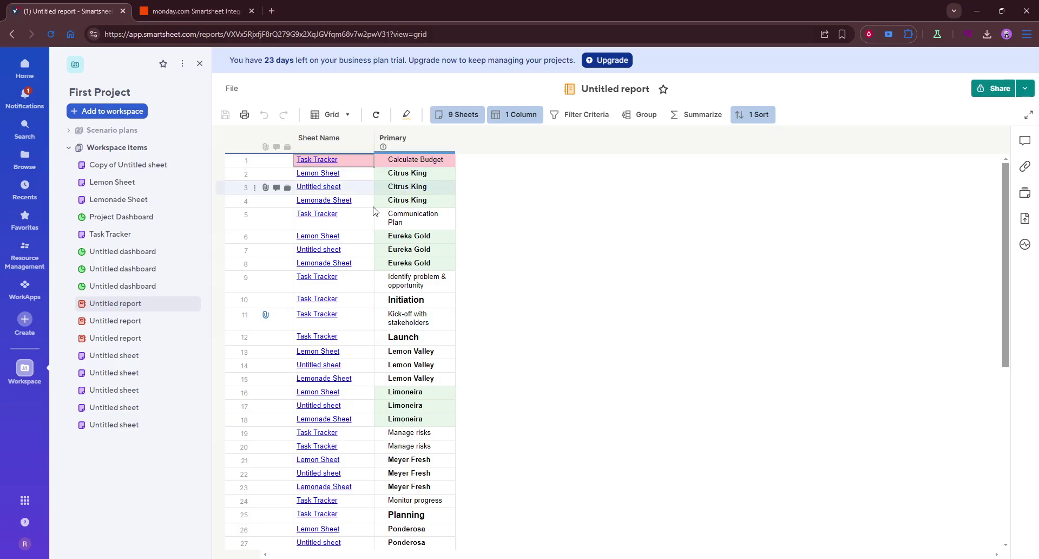
Compare Zapier's Get Reports trigger and Create Board action with the rows of the open Untitled report in Smartsheet
left_click(237, 10)
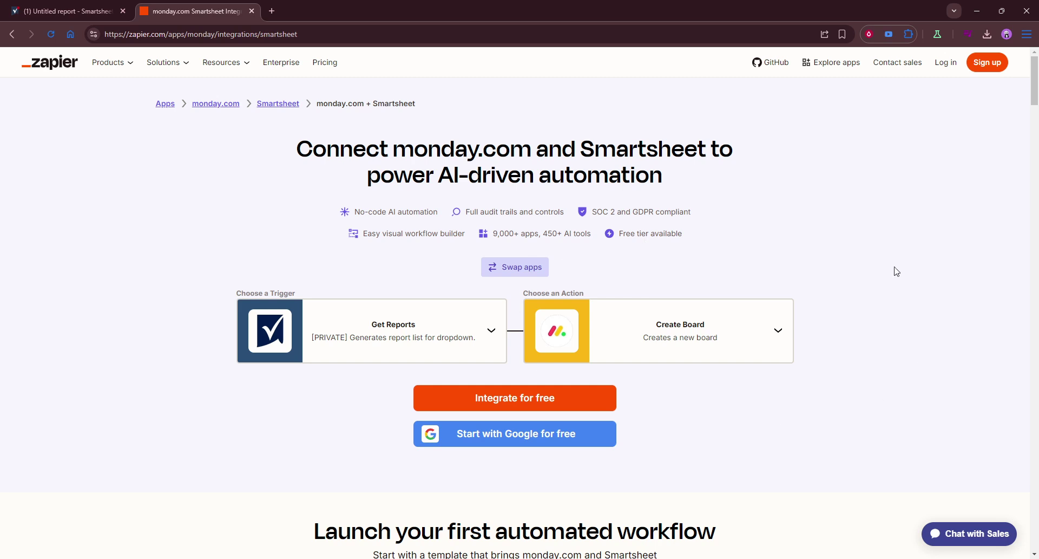
left_click(70, 16)
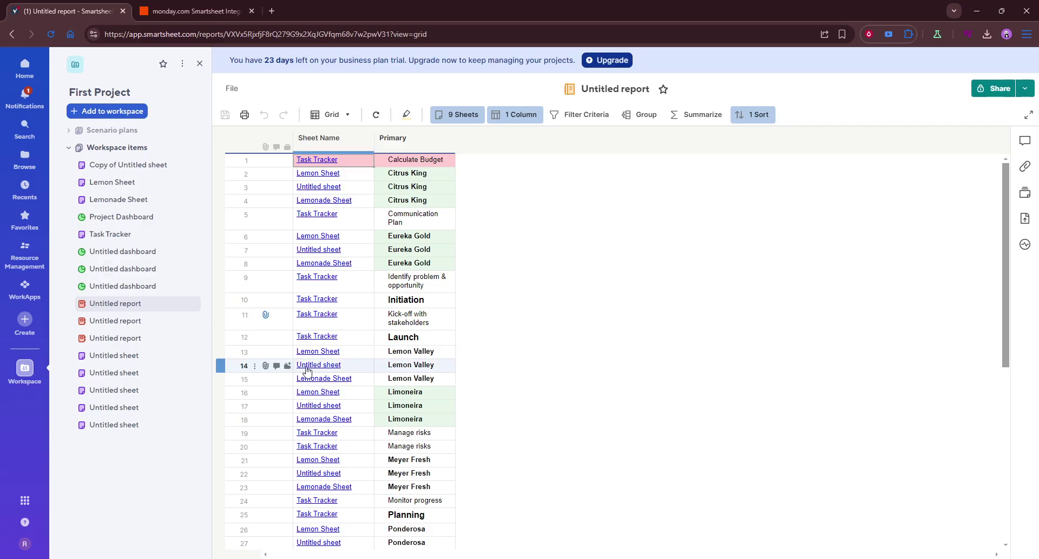
scroll(321, 378, "down", 2)
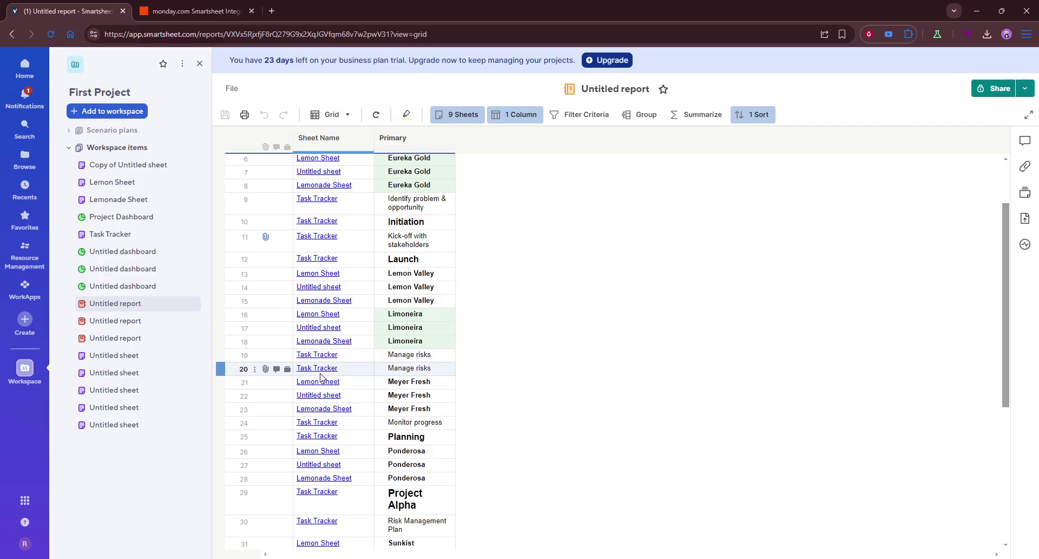
scroll(320, 377, "up", 2)
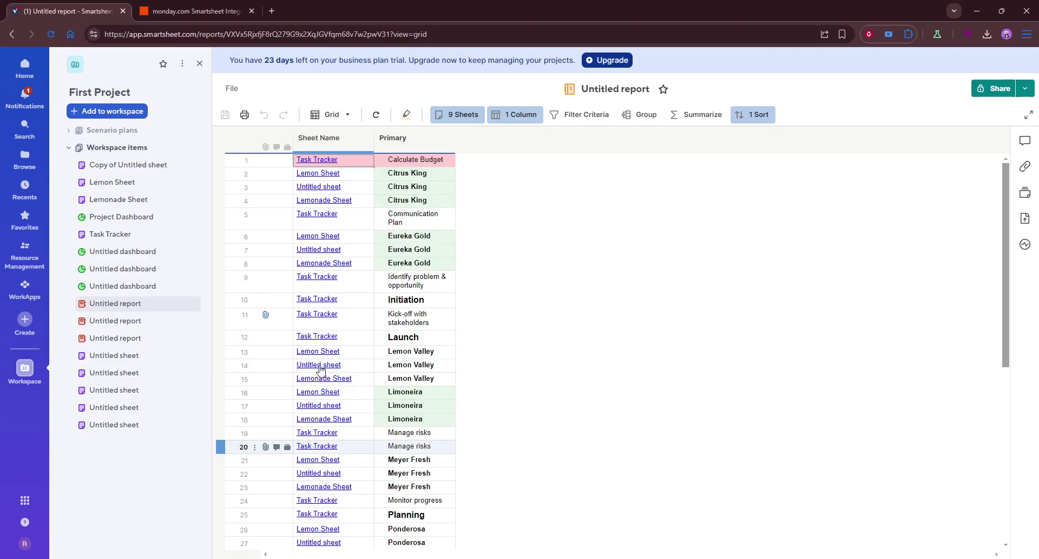
left_click(204, 10)
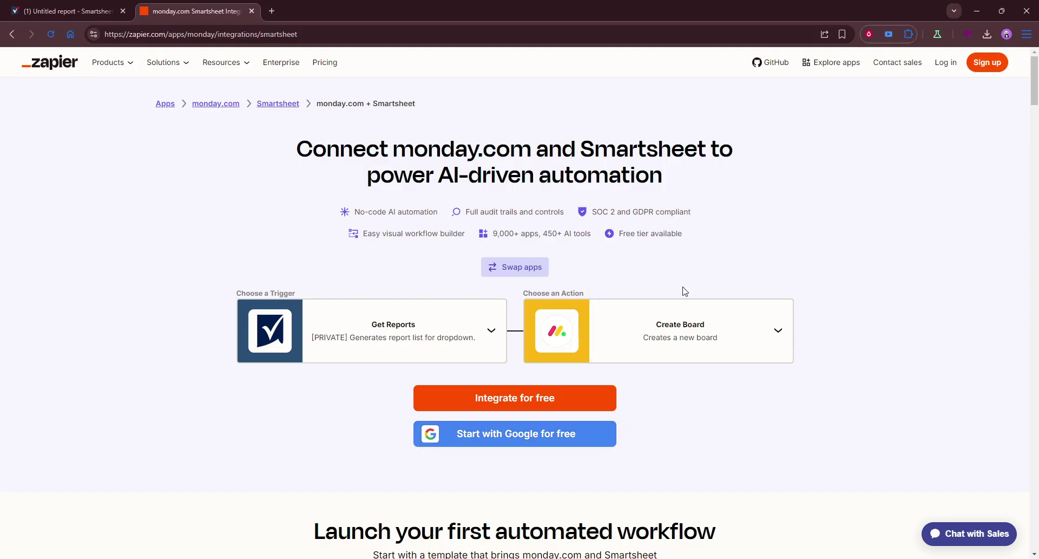
left_click(62, 13)
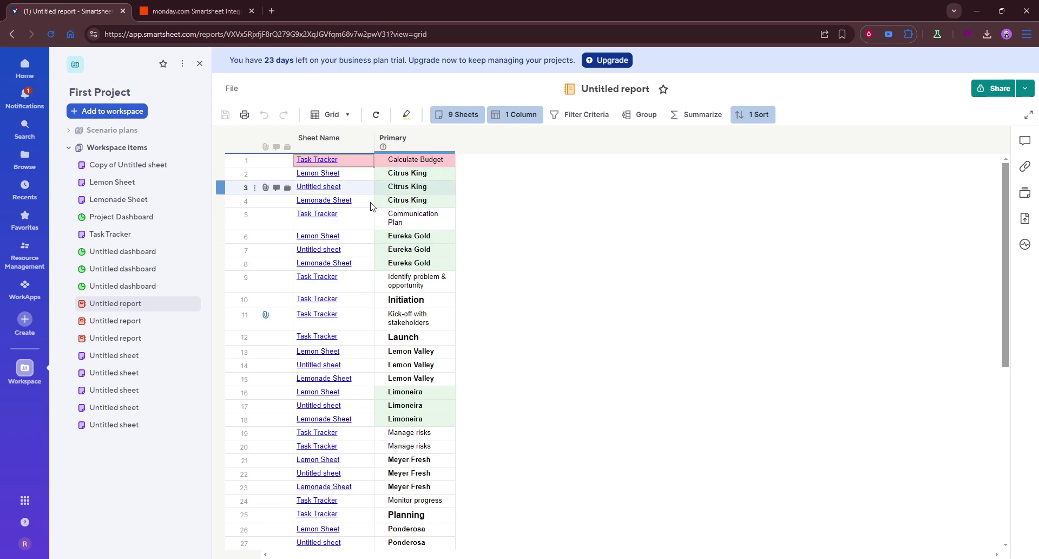